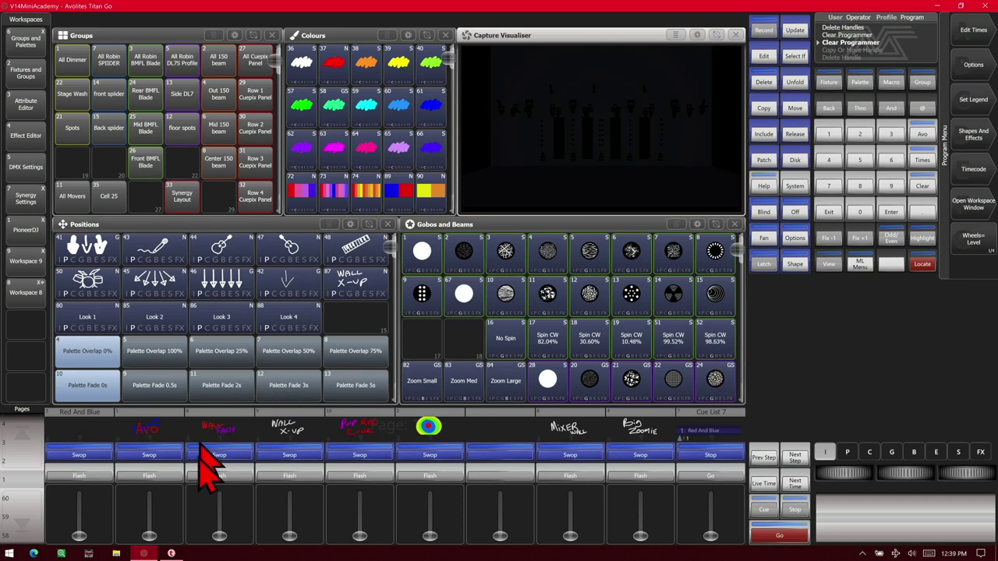
- Fade the red and purple wall look on fader 3 in and out, then back to full
{"action": "left_click_drag", "start_coordinate": [222, 535], "coordinate": [229, 473]}
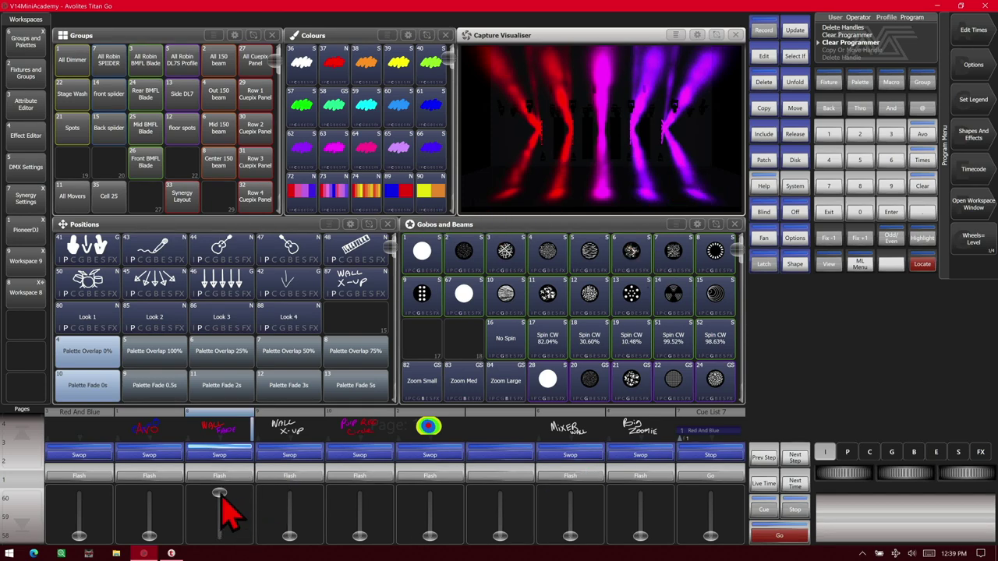
{"action": "left_click_drag", "start_coordinate": [222, 497], "coordinate": [222, 536]}
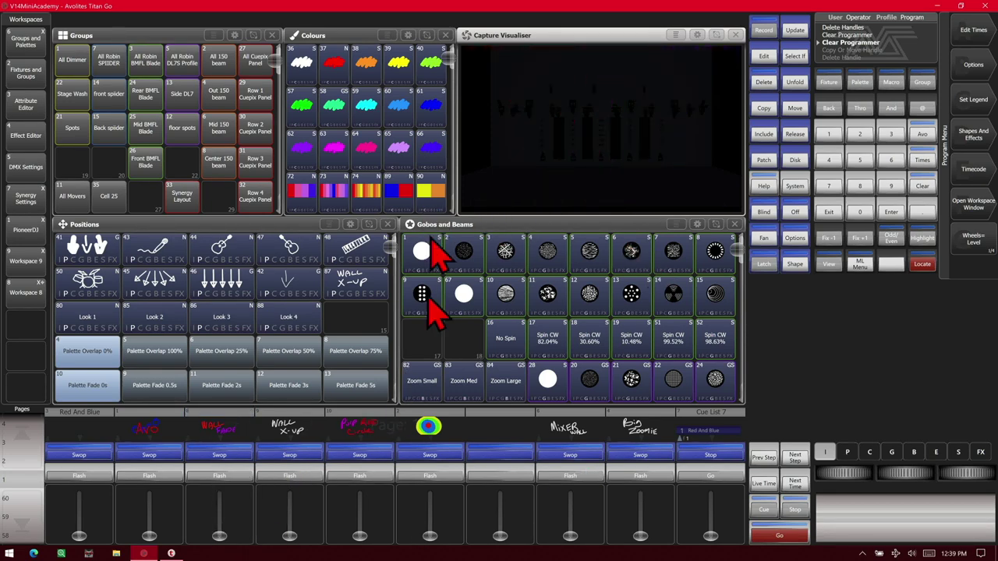
{"action": "left_click", "coordinate": [32, 78]}
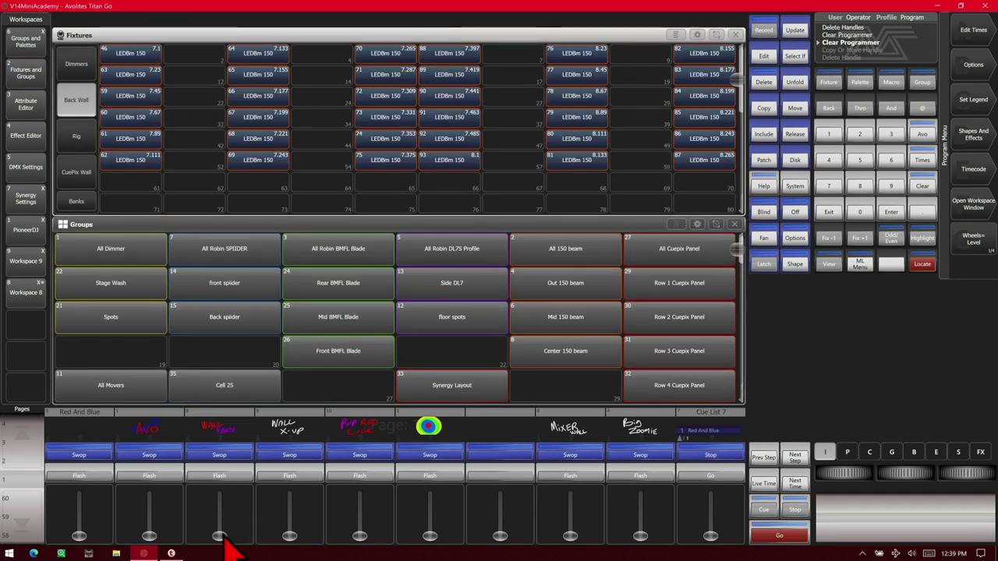
{"action": "left_click_drag", "start_coordinate": [224, 535], "coordinate": [210, 452]}
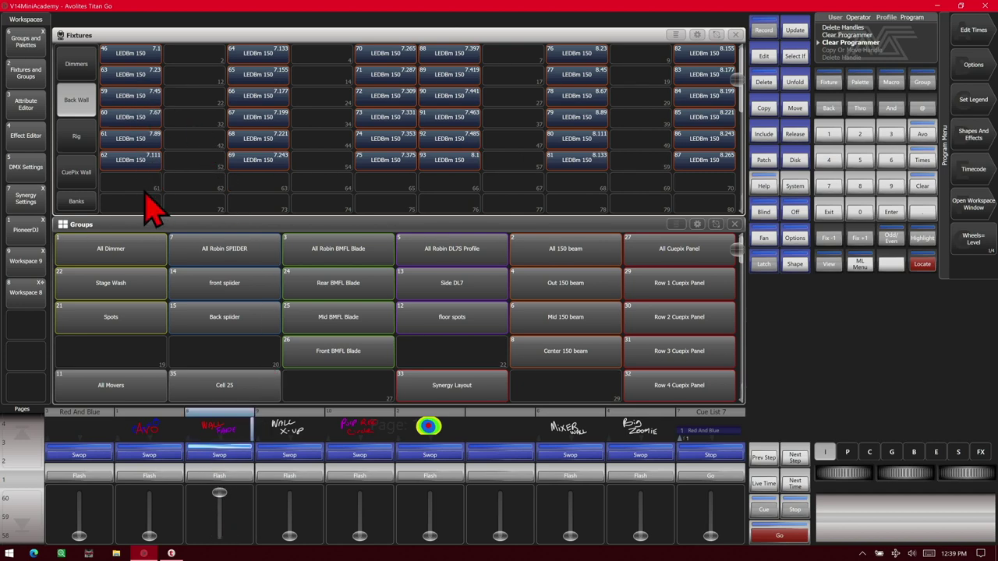
- Select the six first-column LEDBeams (46–62) and turn them white with Colour palette 36
{"action": "left_click_drag", "start_coordinate": [152, 204], "coordinate": [140, 62]}
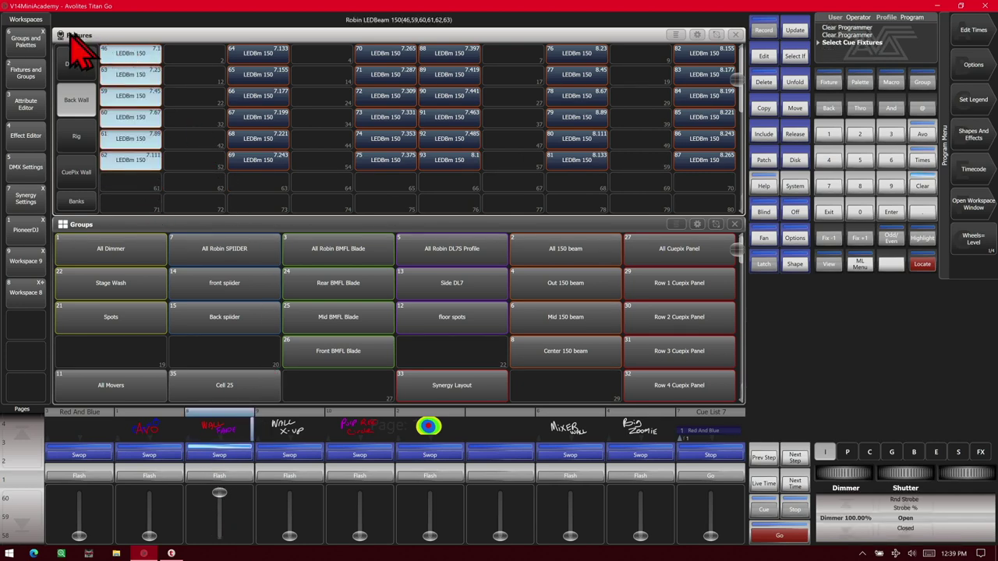
{"action": "left_click", "coordinate": [31, 302]}
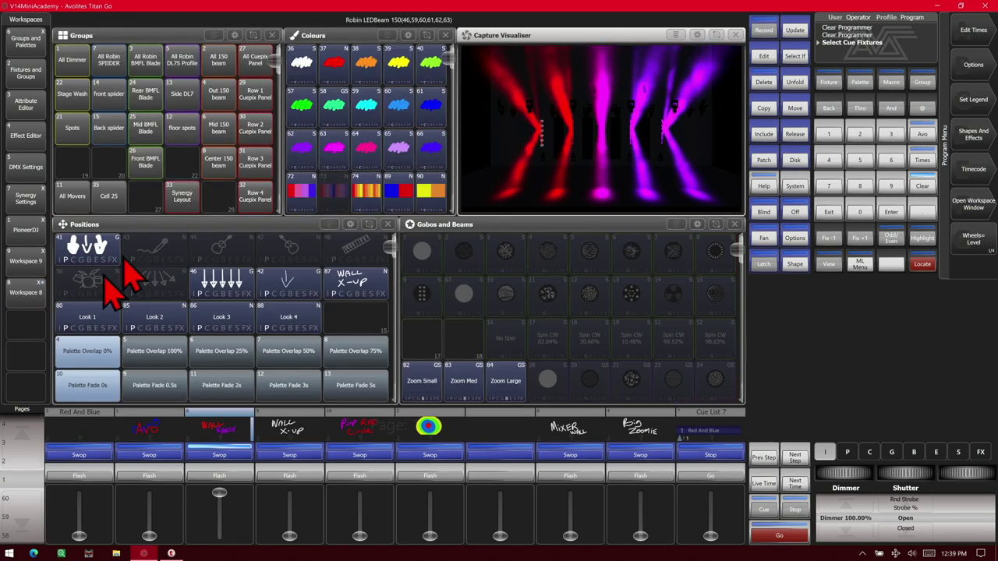
{"action": "left_click", "coordinate": [307, 67]}
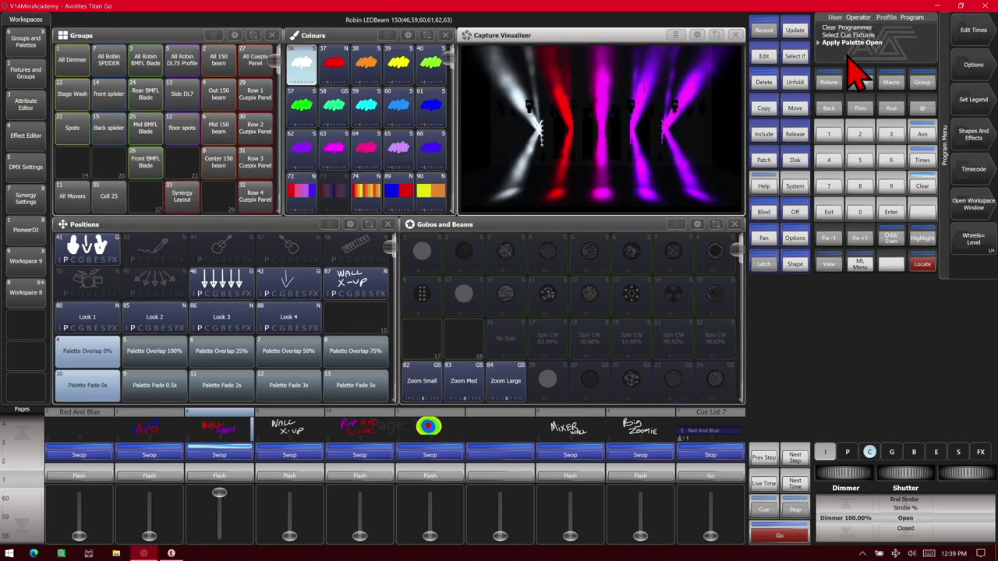
- Create Chase 19 on an empty playback, recording the white first column as step 1
{"action": "left_click", "coordinate": [766, 31]}
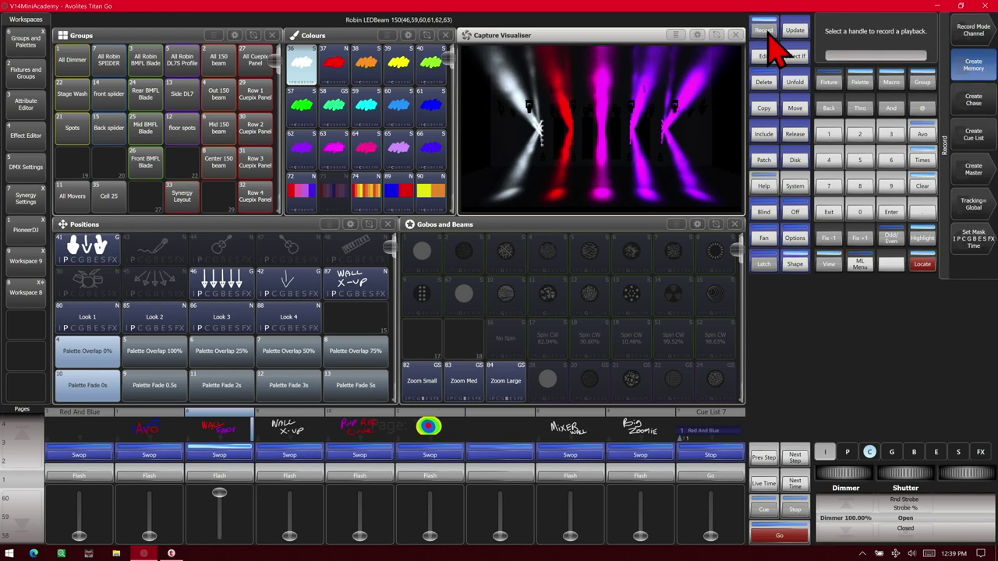
{"action": "left_click", "coordinate": [992, 105]}
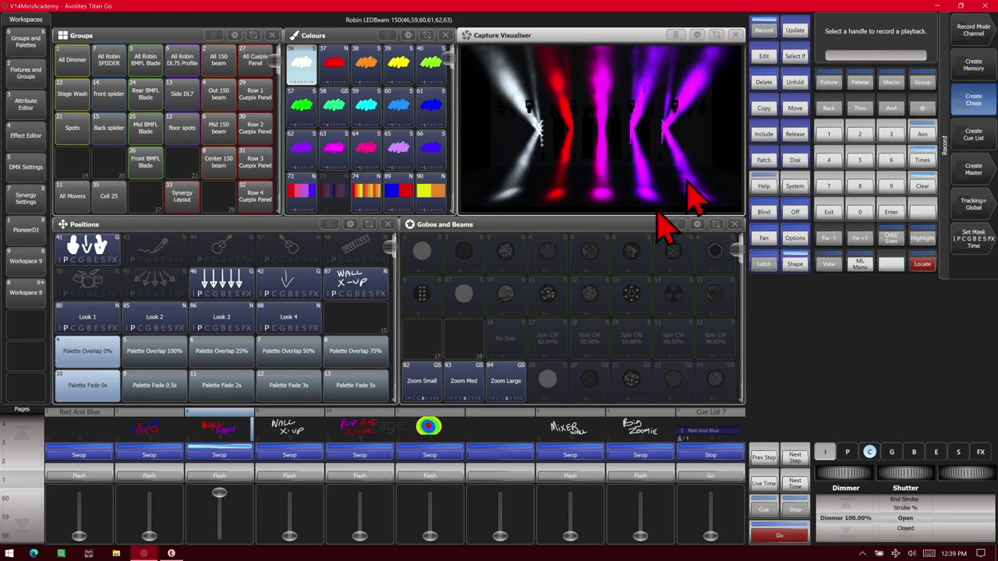
{"action": "left_click", "coordinate": [513, 460]}
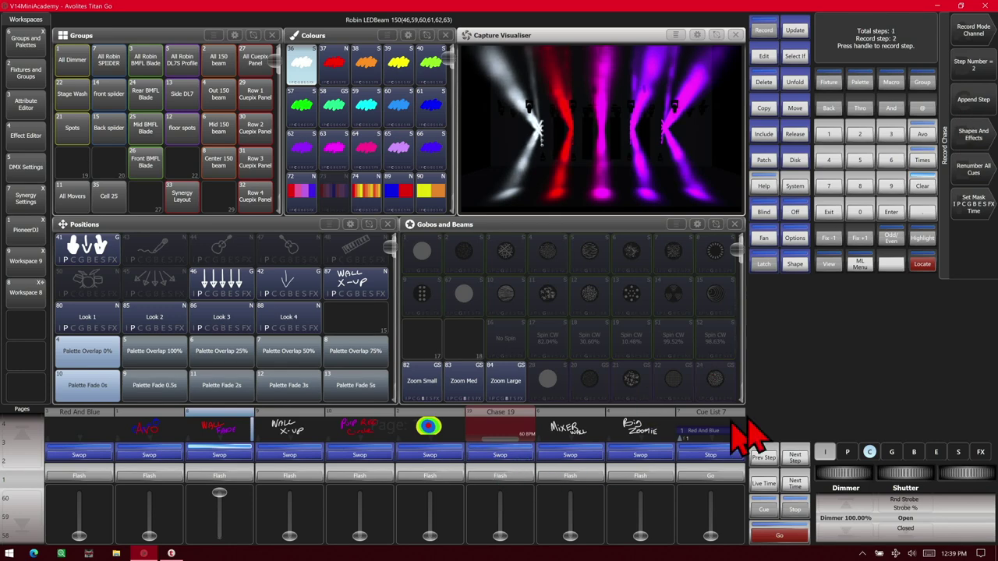
- Clear the programmer, turn LEDBeams 64–69 white with palette 36 and record them as step 2
{"action": "left_click", "coordinate": [926, 189]}
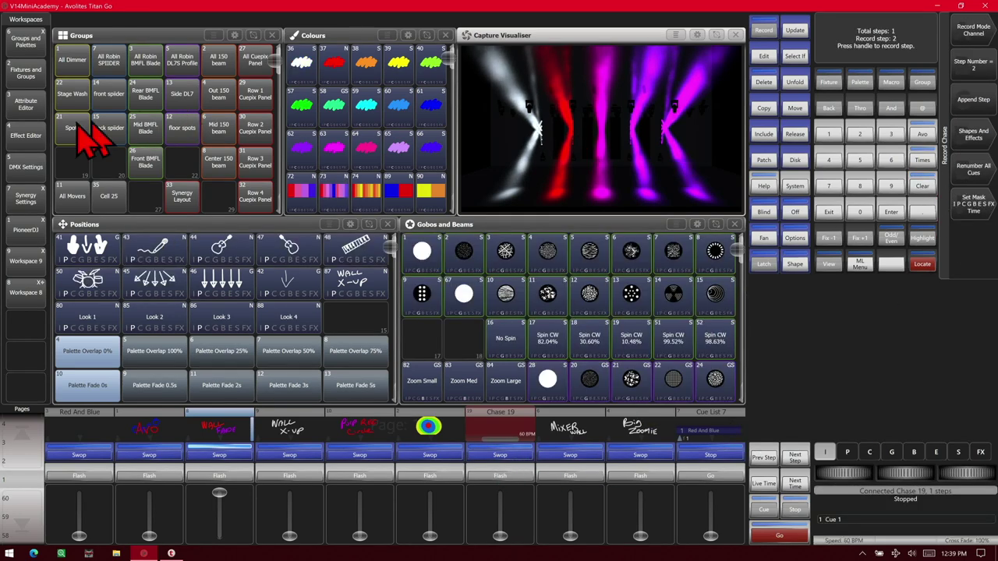
{"action": "left_click", "coordinate": [29, 74]}
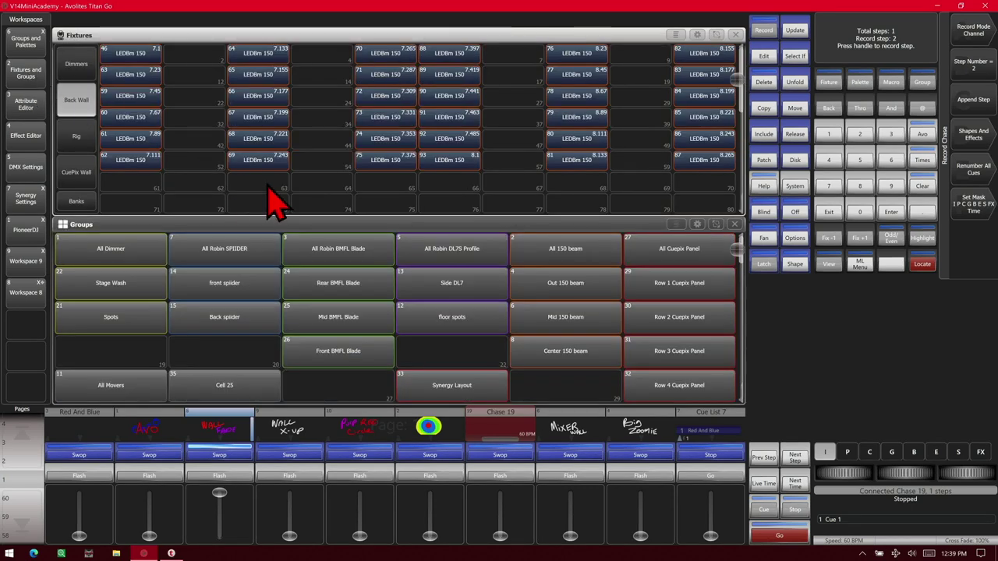
{"action": "left_click_drag", "start_coordinate": [267, 200], "coordinate": [252, 71]}
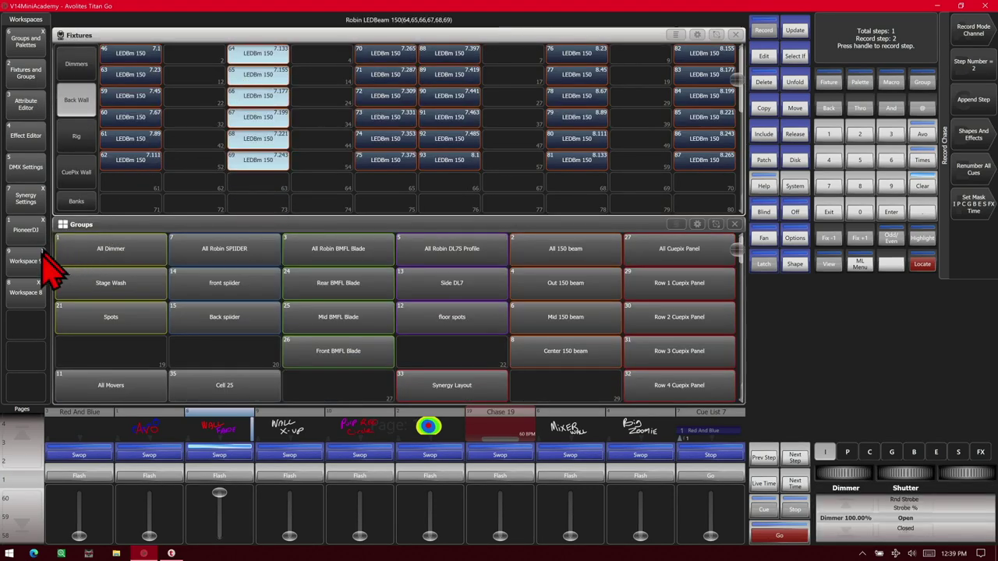
{"action": "left_click", "coordinate": [31, 264]}
{"action": "left_click", "coordinate": [13, 301]}
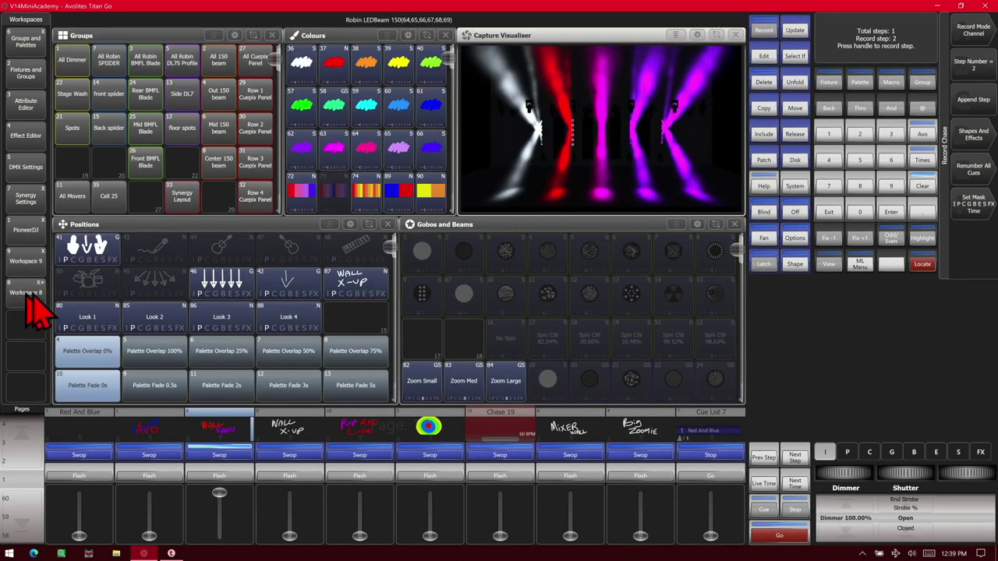
{"action": "left_click", "coordinate": [304, 69]}
{"action": "left_click", "coordinate": [303, 68]}
{"action": "left_click", "coordinate": [502, 456]}
- Turn the centre LEDBeams white, record them as step 3, and clear the programmer
{"action": "left_click", "coordinate": [921, 186]}
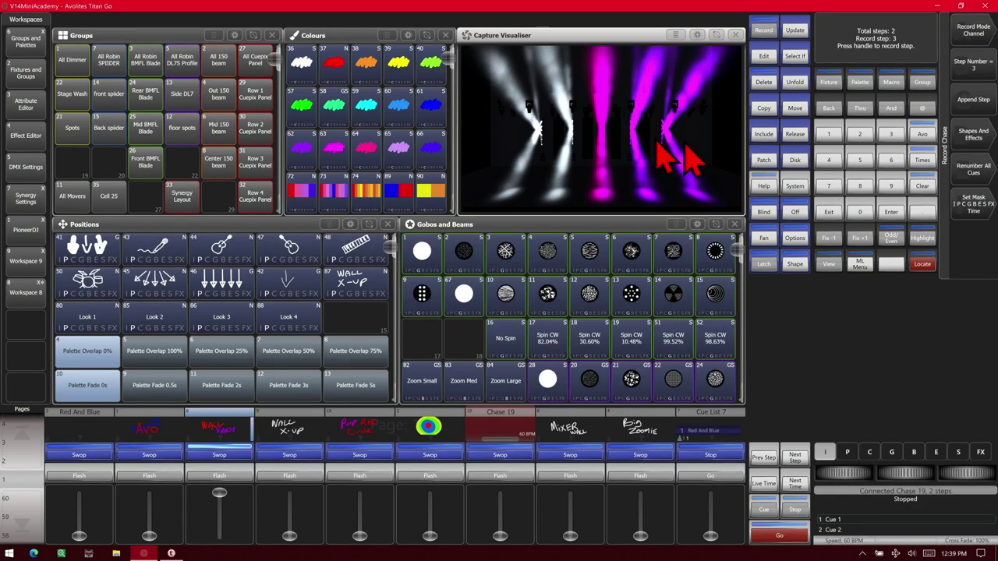
{"action": "left_click", "coordinate": [35, 81]}
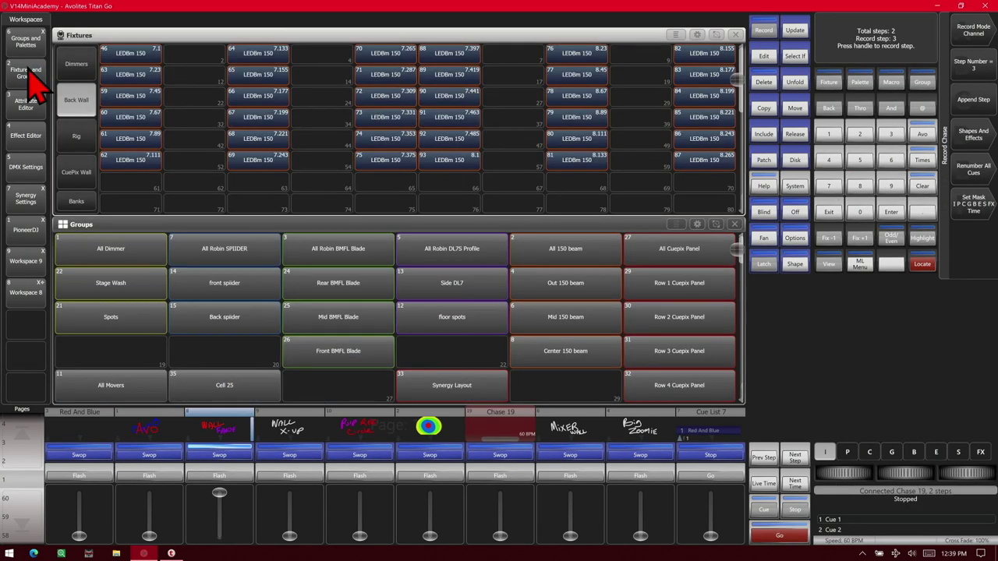
{"action": "mouse_move", "coordinate": [355, 48]}
{"action": "left_mouse_down"}
{"action": "mouse_move", "coordinate": [461, 98]}
{"action": "mouse_move", "coordinate": [481, 171]}
{"action": "left_mouse_up"}
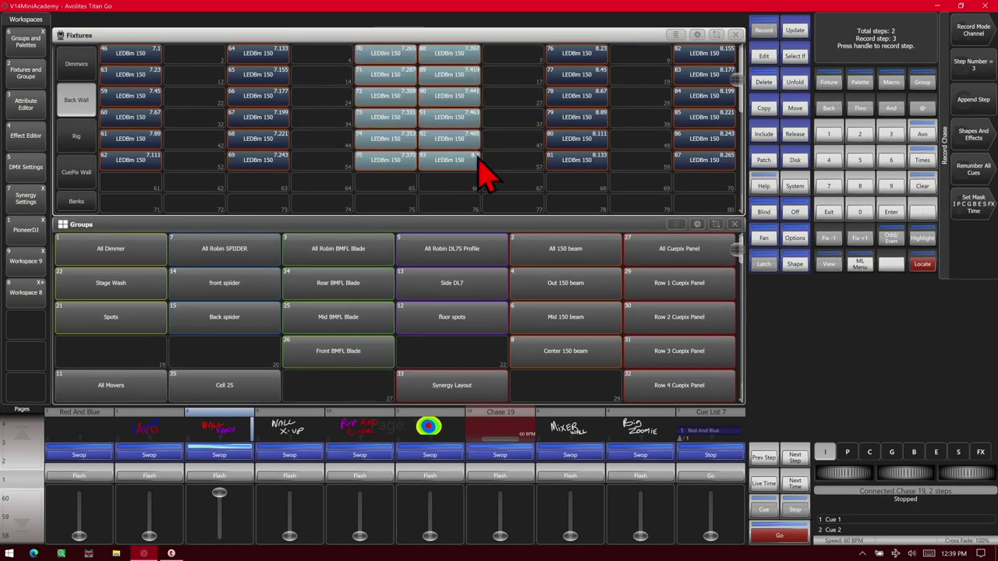
{"action": "left_click", "coordinate": [43, 299]}
{"action": "left_click", "coordinate": [309, 70]}
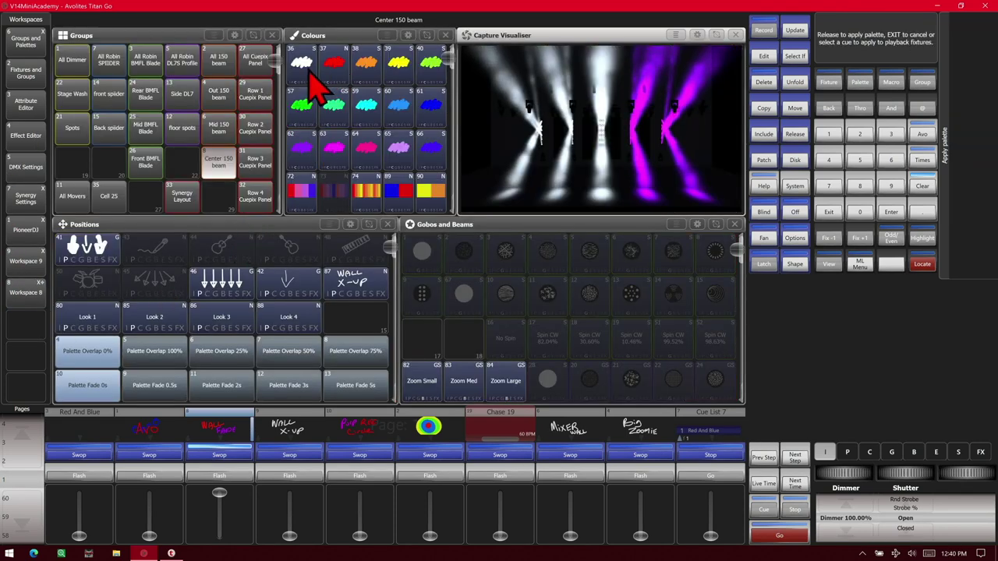
{"action": "left_click", "coordinate": [501, 461]}
{"action": "left_click", "coordinate": [923, 187]}
- Turn LEDBeams 76–81 white, record them as chase step 4, and clear the programmer
{"action": "left_click", "coordinate": [31, 74]}
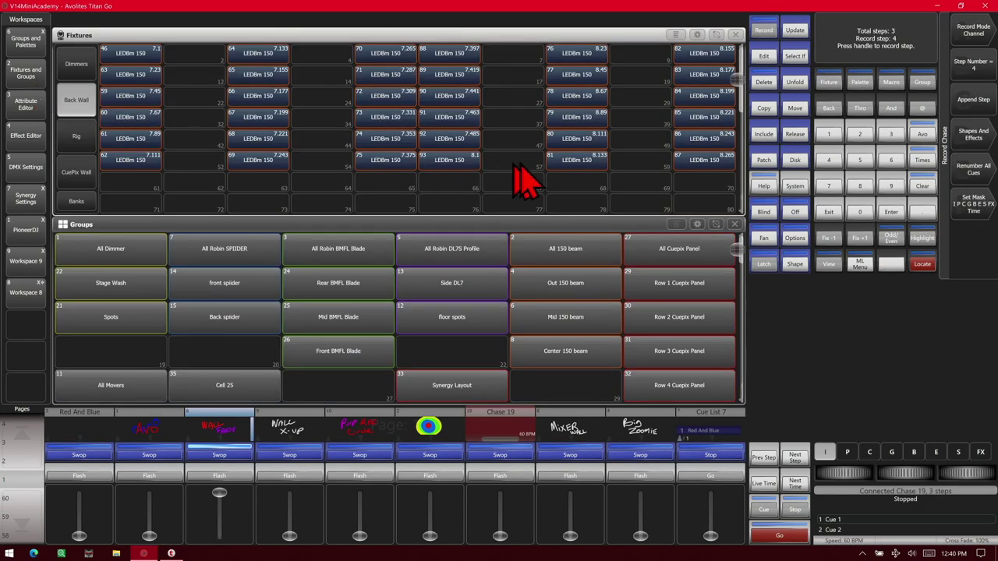
{"action": "left_click_drag", "start_coordinate": [581, 195], "coordinate": [577, 59]}
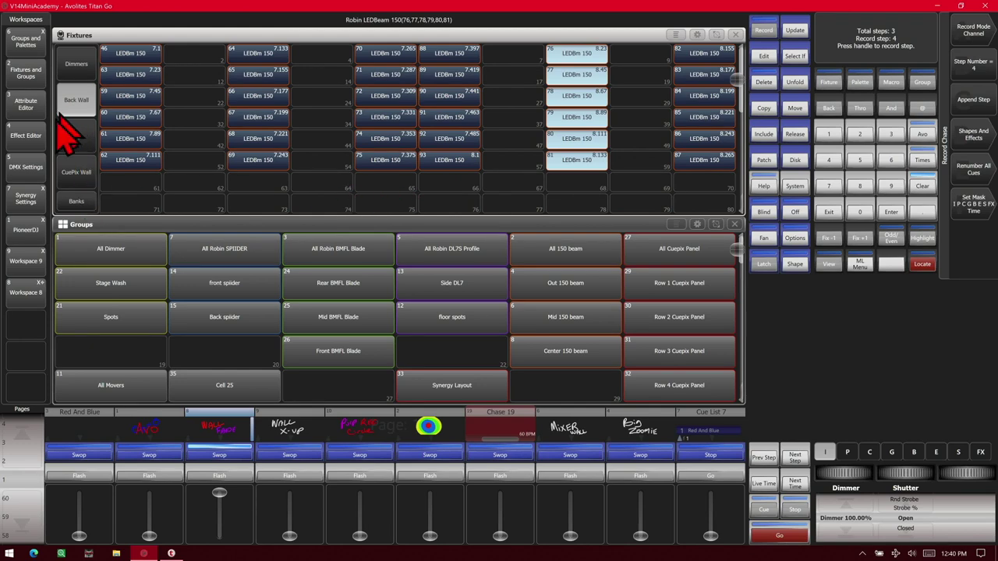
{"action": "left_click", "coordinate": [26, 300]}
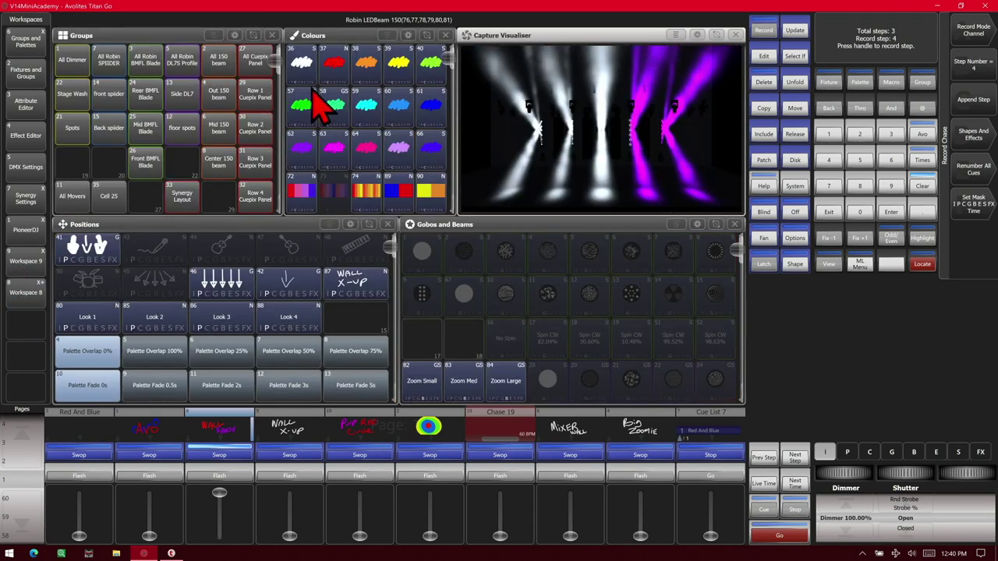
{"action": "left_click", "coordinate": [306, 74]}
{"action": "left_click", "coordinate": [485, 454]}
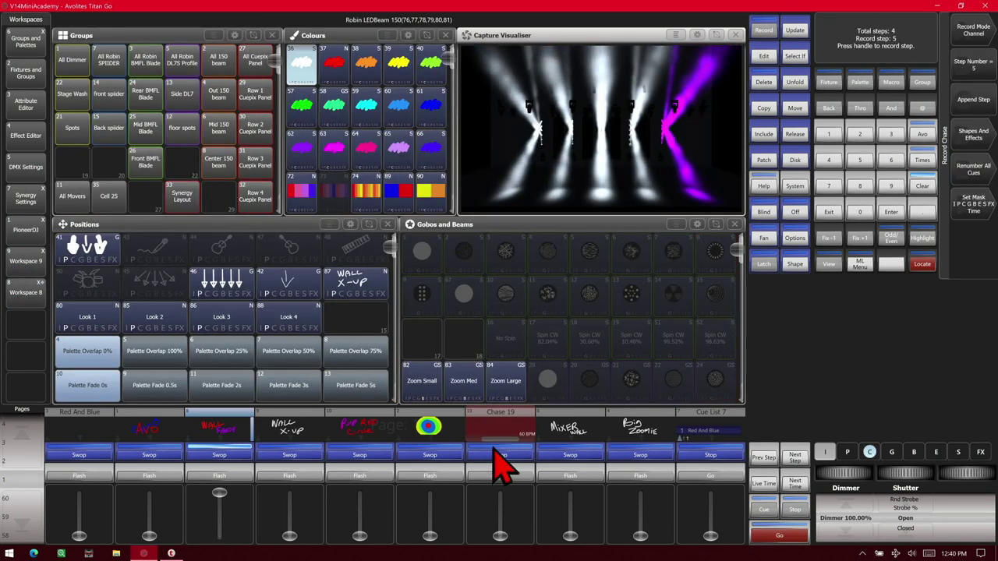
{"action": "left_click", "coordinate": [923, 185]}
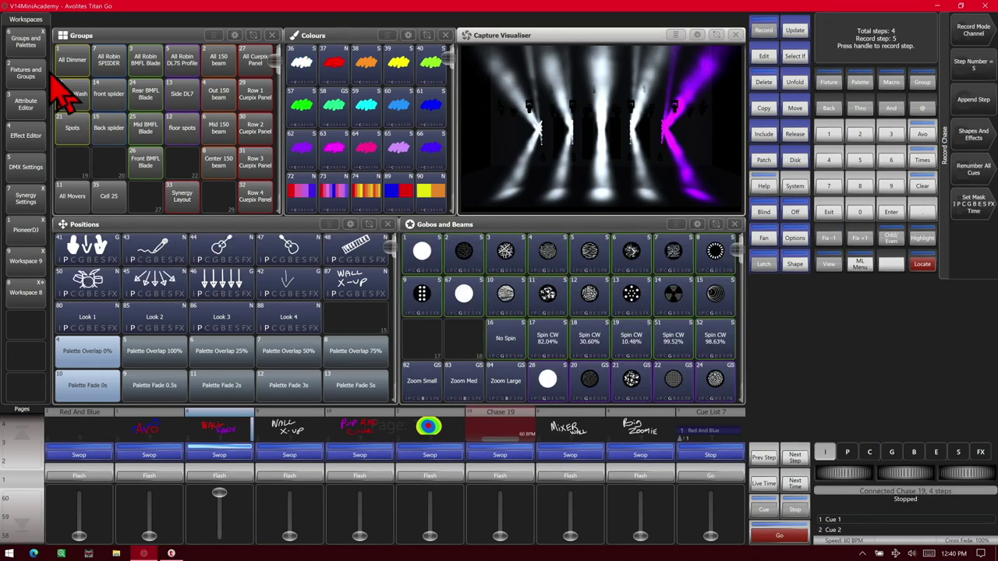
- Turn LEDBeams 82–87 white, record them as step 5, and finish recording the chase
{"action": "left_click", "coordinate": [36, 72]}
{"action": "left_click_drag", "start_coordinate": [690, 190], "coordinate": [708, 40]}
{"action": "left_click", "coordinate": [31, 298]}
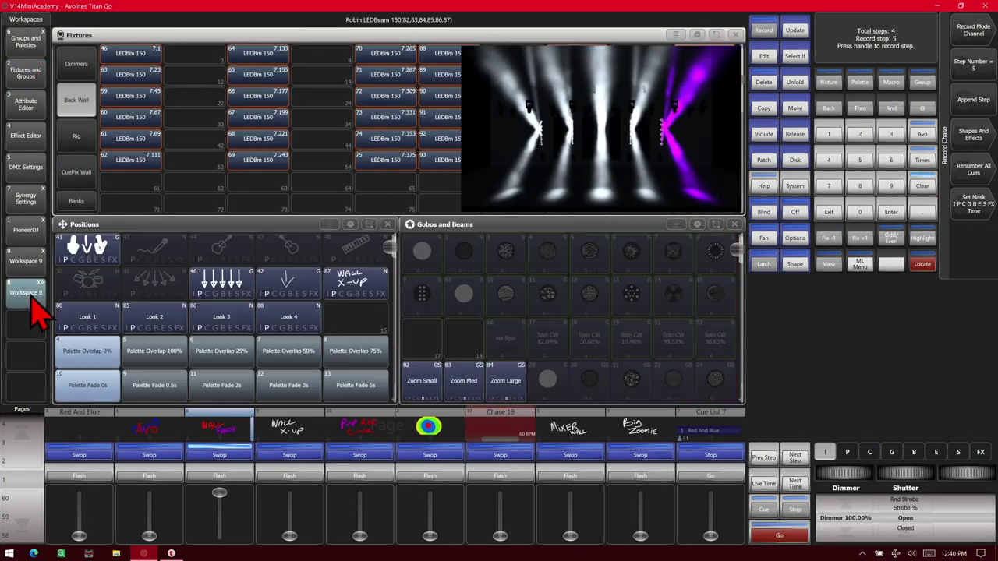
{"action": "left_click", "coordinate": [304, 65]}
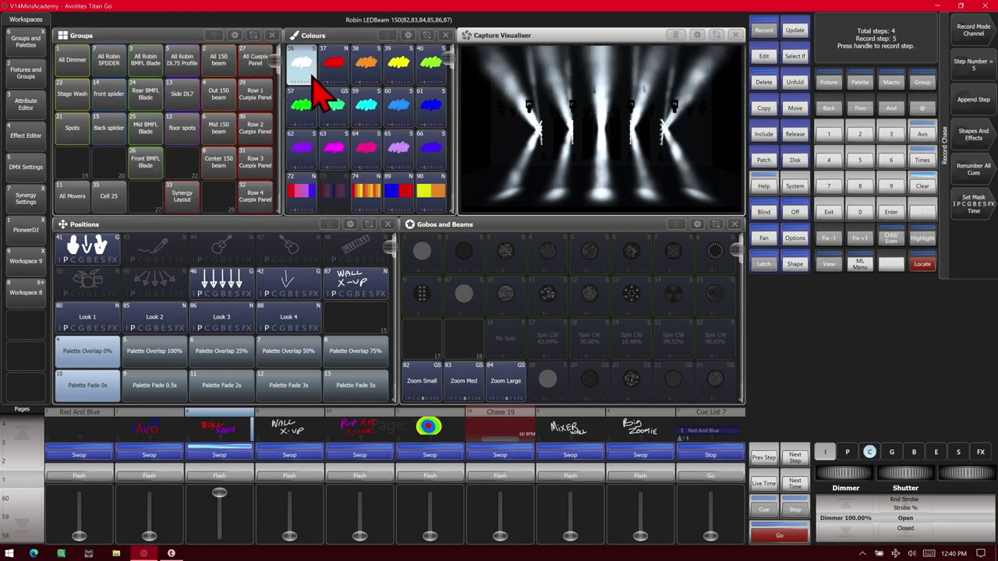
{"action": "left_click", "coordinate": [433, 431]}
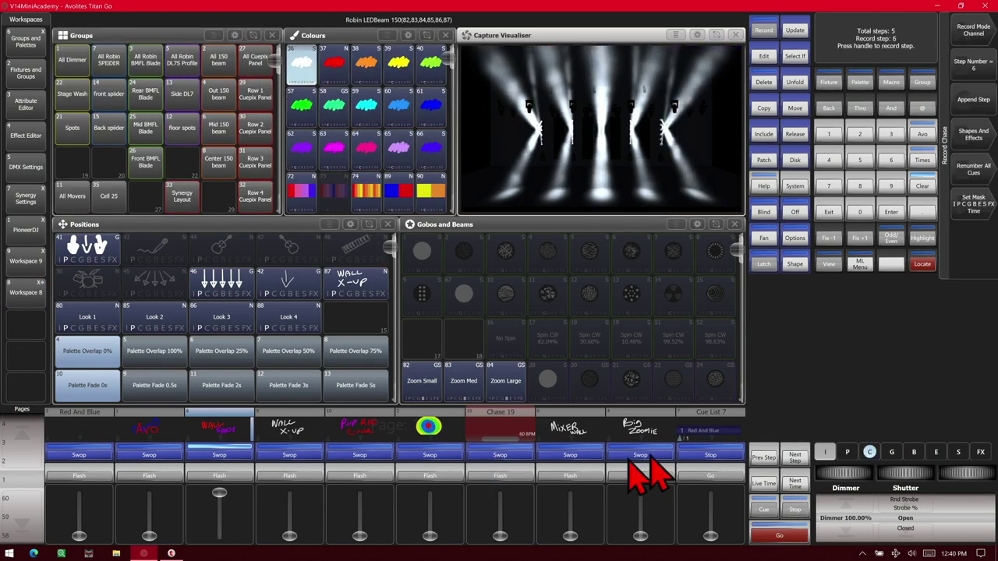
{"action": "left_click", "coordinate": [828, 212]}
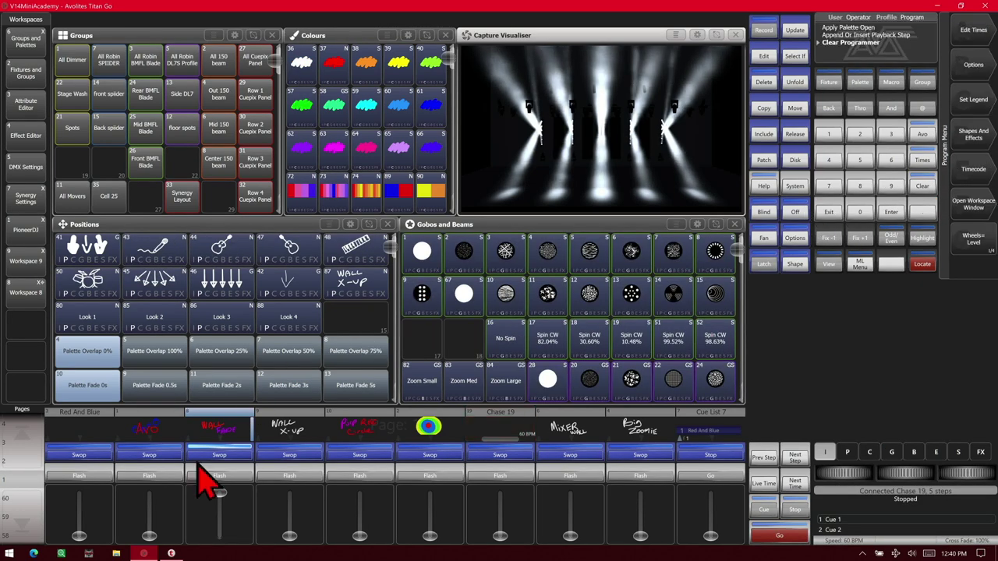
- Lower fader 3 to zero and turn on Cue Release in Chase 19's options
{"action": "left_click_drag", "start_coordinate": [221, 497], "coordinate": [221, 536]}
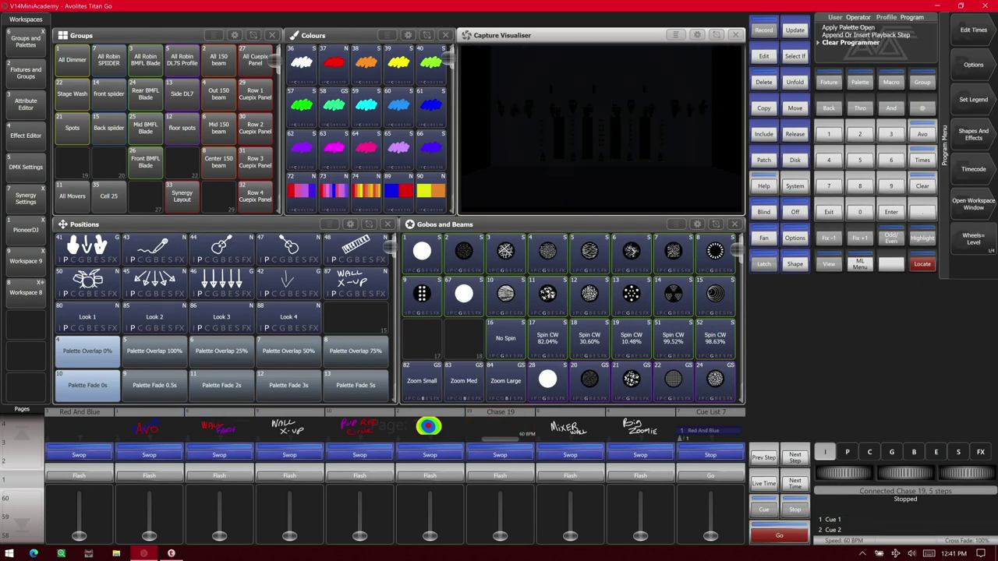
{"action": "left_click", "coordinate": [974, 66]}
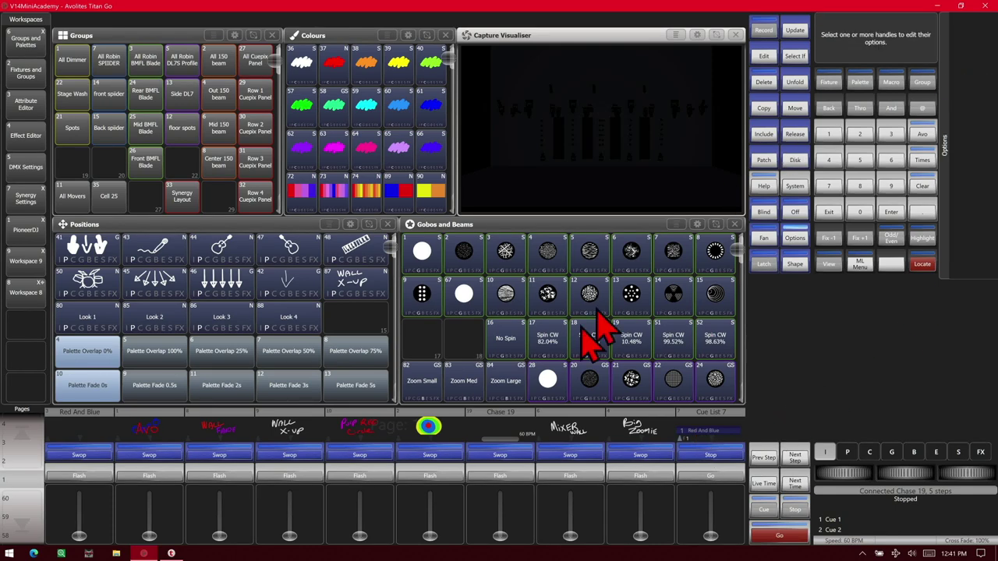
{"action": "left_click", "coordinate": [508, 438]}
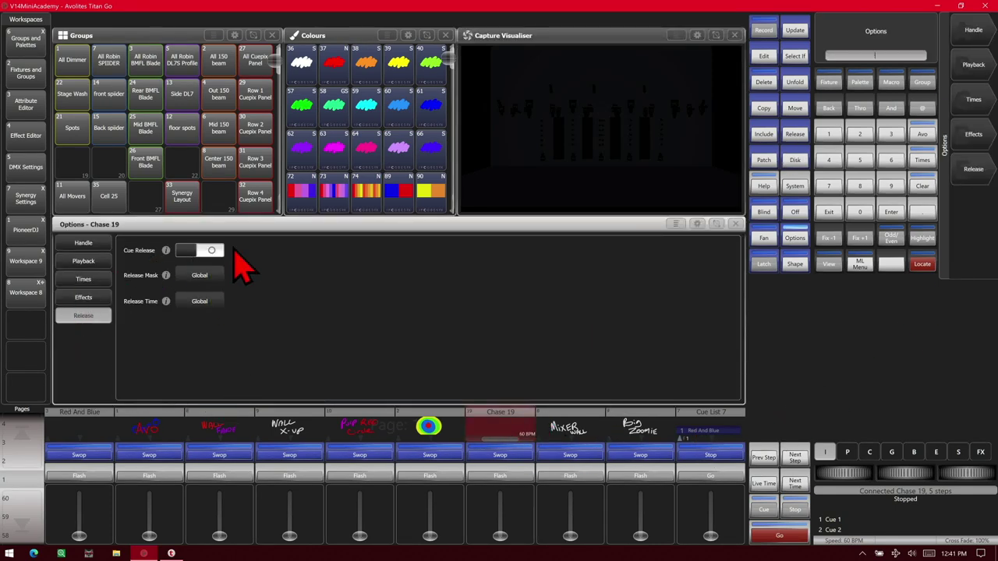
{"action": "left_click", "coordinate": [213, 252]}
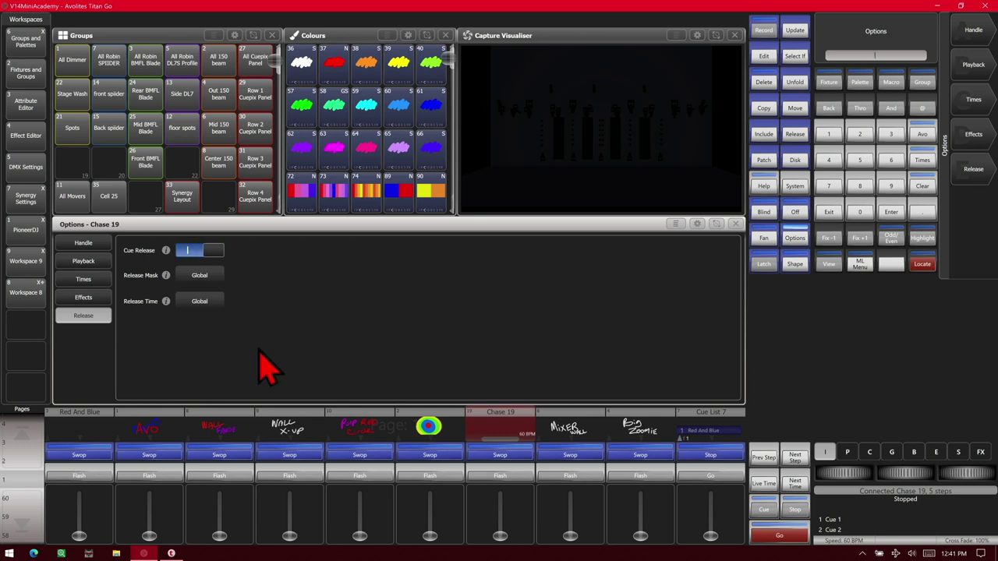
- Set a Local, Colour-only release mask and a release time of 0
{"action": "left_click", "coordinate": [197, 275]}
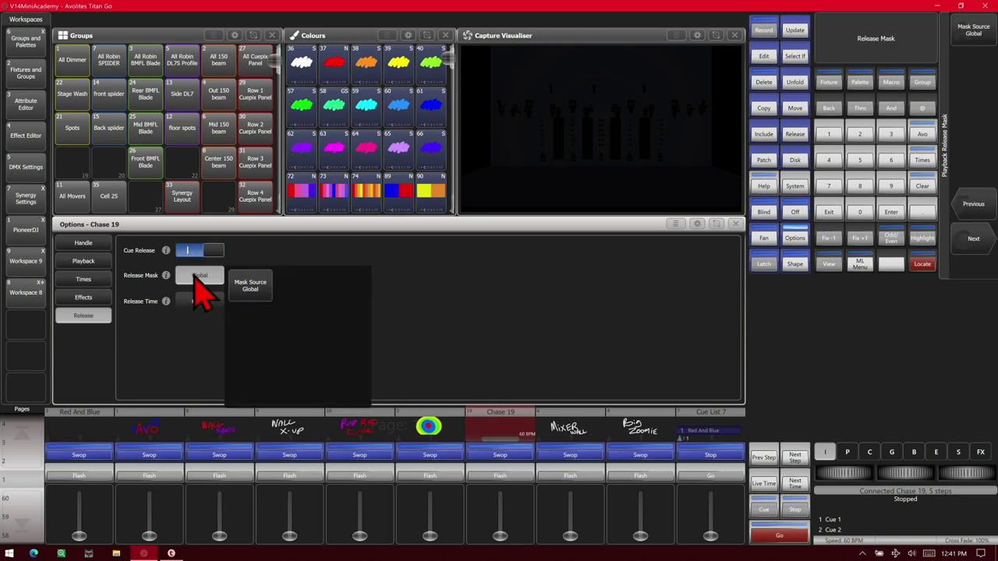
{"action": "left_click", "coordinate": [261, 286]}
{"action": "left_click", "coordinate": [350, 327]}
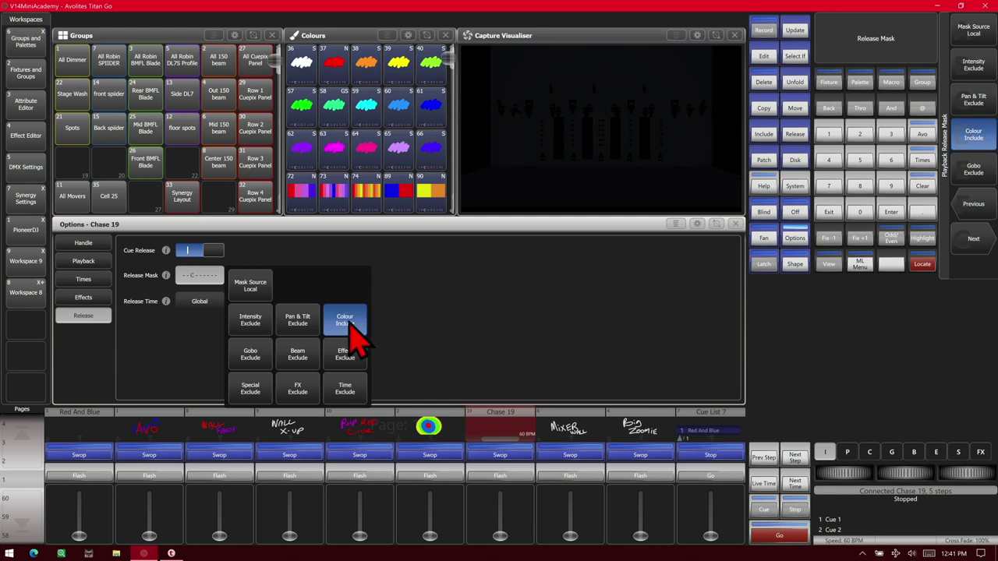
{"action": "left_click", "coordinate": [203, 303]}
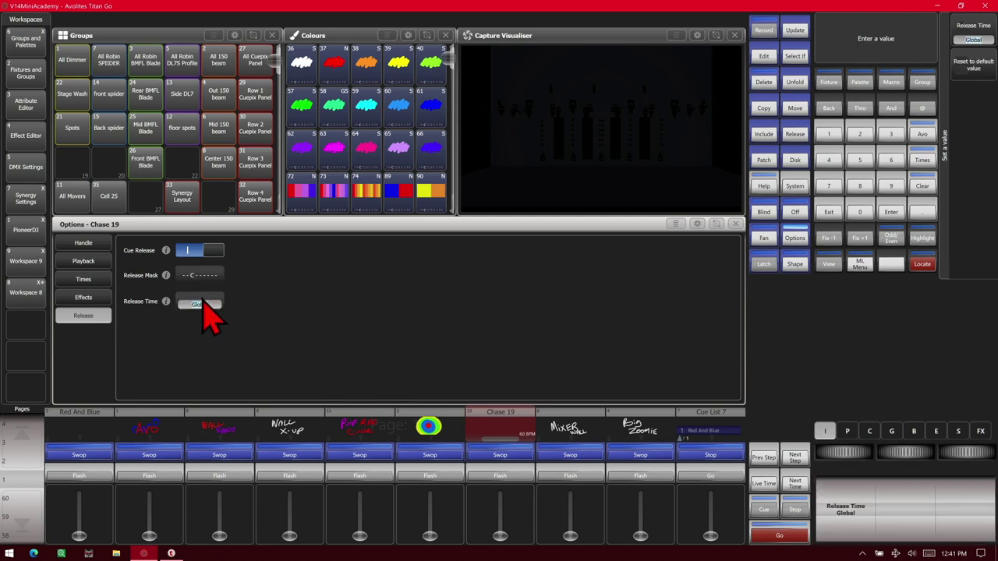
{"action": "left_click", "coordinate": [860, 212]}
{"action": "left_click", "coordinate": [894, 218]}
{"action": "left_click", "coordinate": [831, 220]}
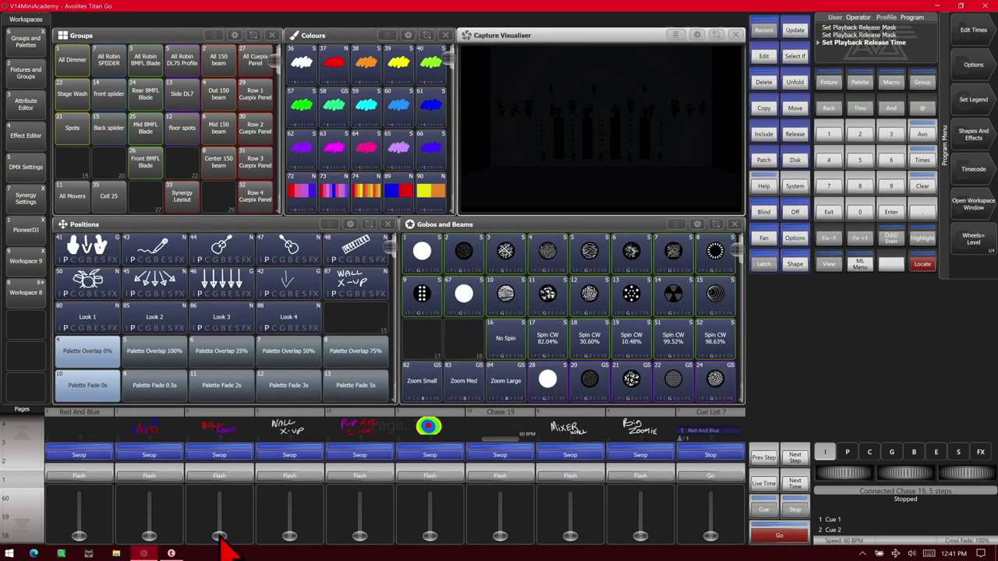
- Raise fader 3 and Chase 19 to full, reduce the chase crossfade, and speed it to 257.2 BPM
{"action": "left_click_drag", "start_coordinate": [221, 538], "coordinate": [223, 477]}
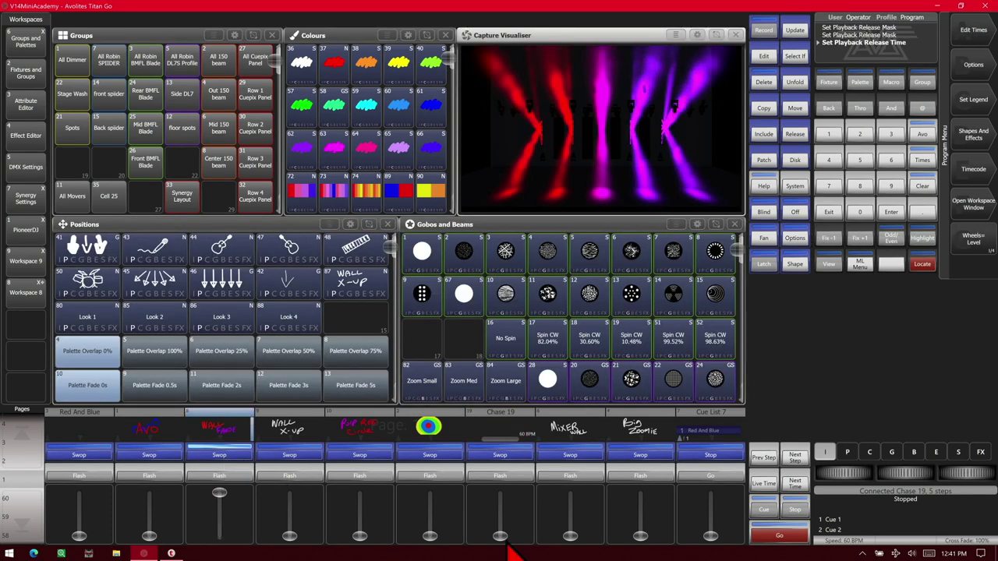
{"action": "left_click_drag", "start_coordinate": [499, 536], "coordinate": [514, 474]}
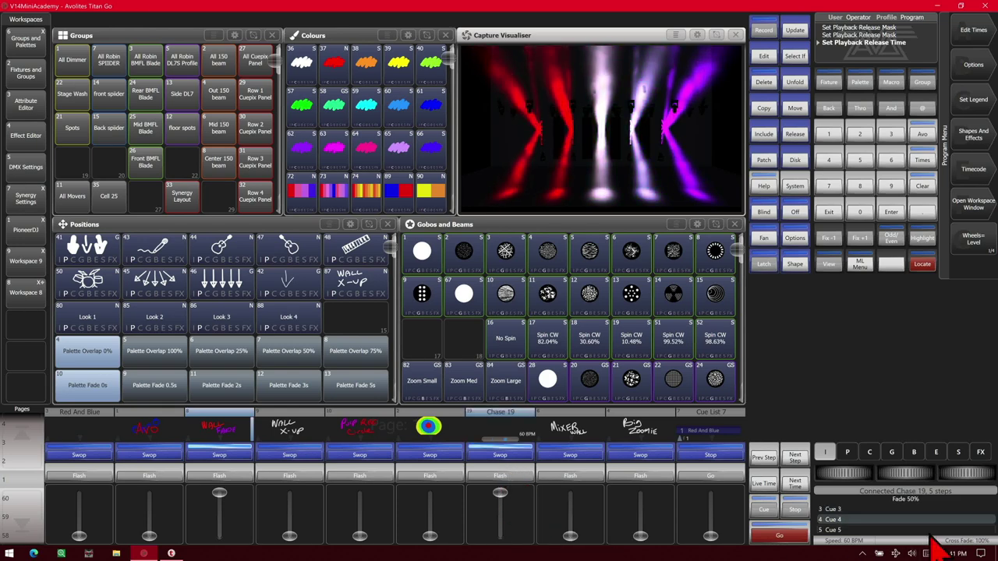
{"action": "mouse_move", "coordinate": [974, 473]}
{"action": "left_mouse_down"}
{"action": "mouse_move", "coordinate": [949, 472]}
{"action": "mouse_move", "coordinate": [971, 481]}
{"action": "left_mouse_up"}
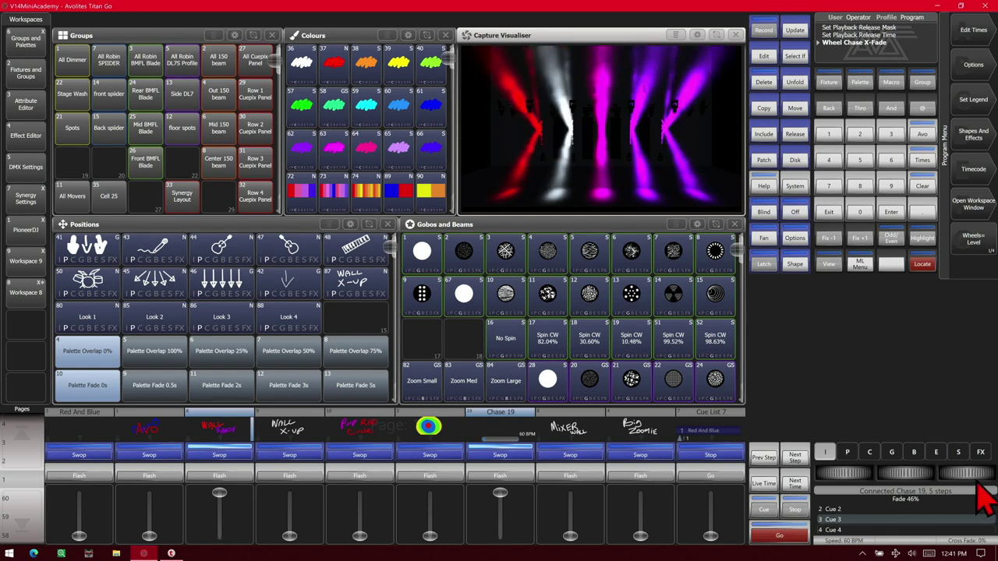
{"action": "mouse_move", "coordinate": [861, 474]}
{"action": "left_mouse_down"}
{"action": "mouse_move", "coordinate": [908, 474]}
{"action": "mouse_move", "coordinate": [888, 473]}
{"action": "left_mouse_up"}
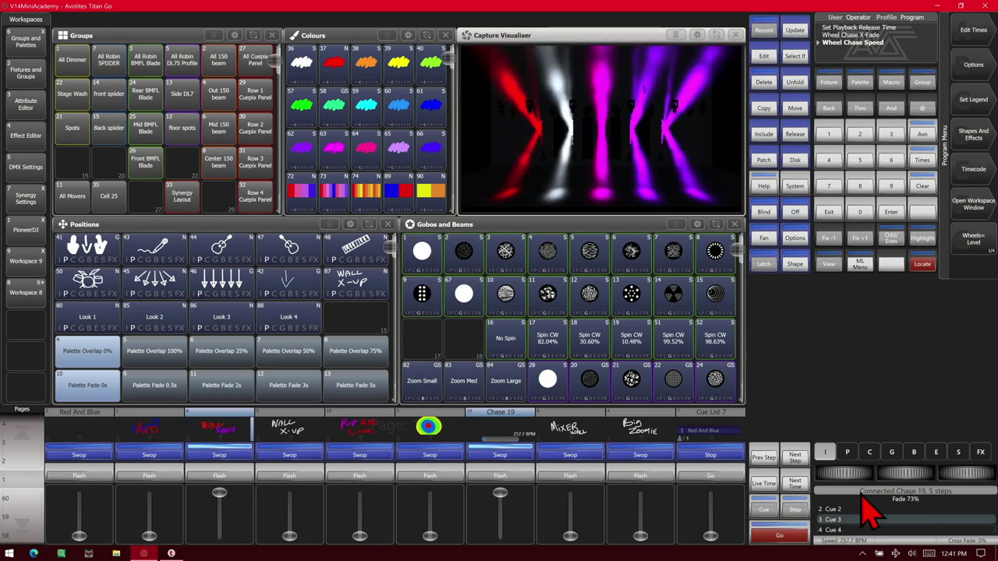